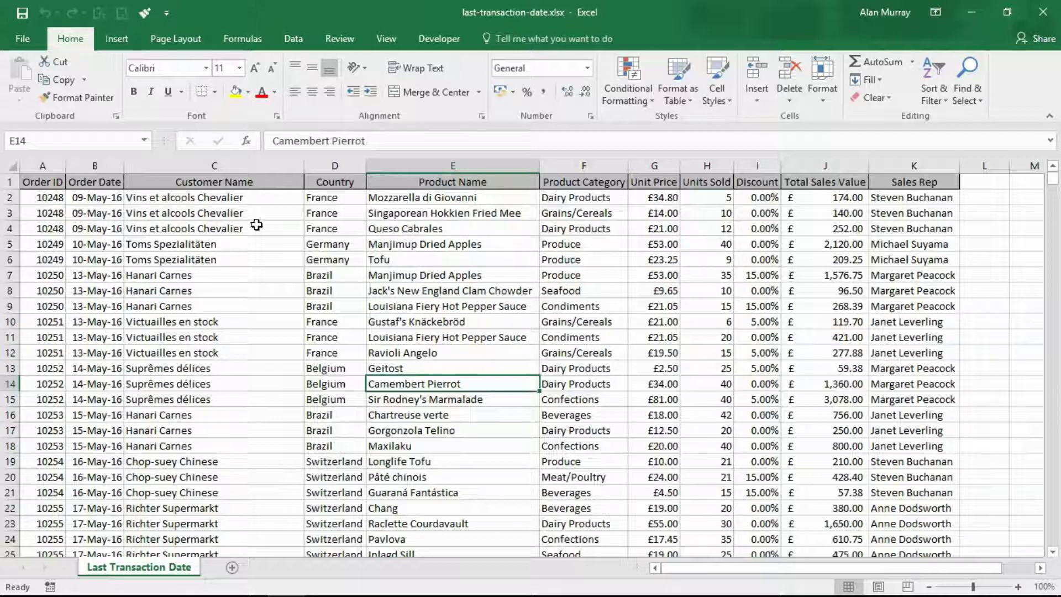
# Step: Review the order data: the repeated customer names in column C and the date in cell B5
pyautogui.moveTo(256, 225); pyautogui.dragTo(232, 426)
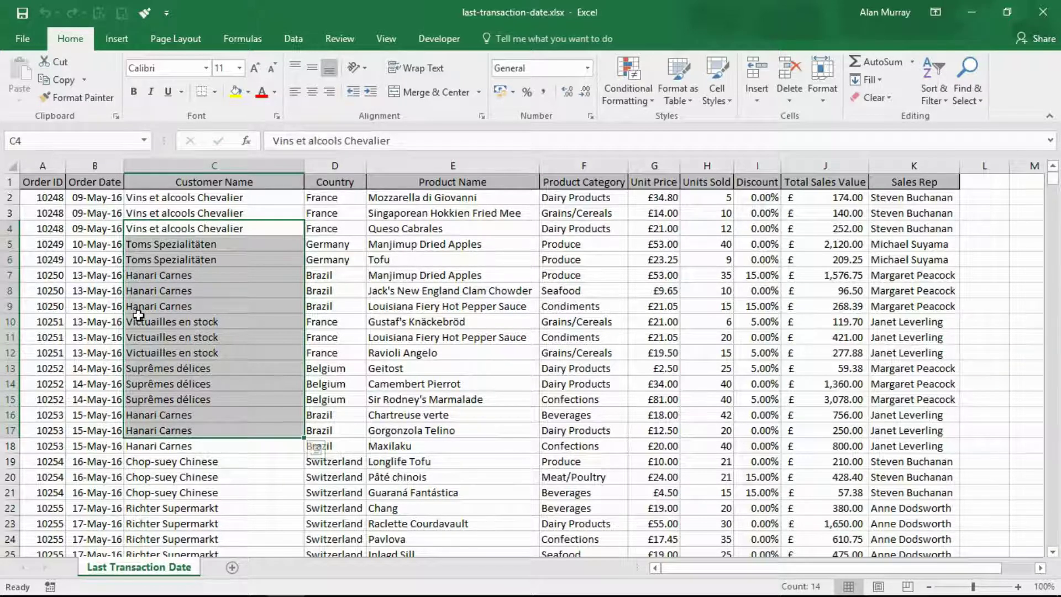
pyautogui.click(110, 247)
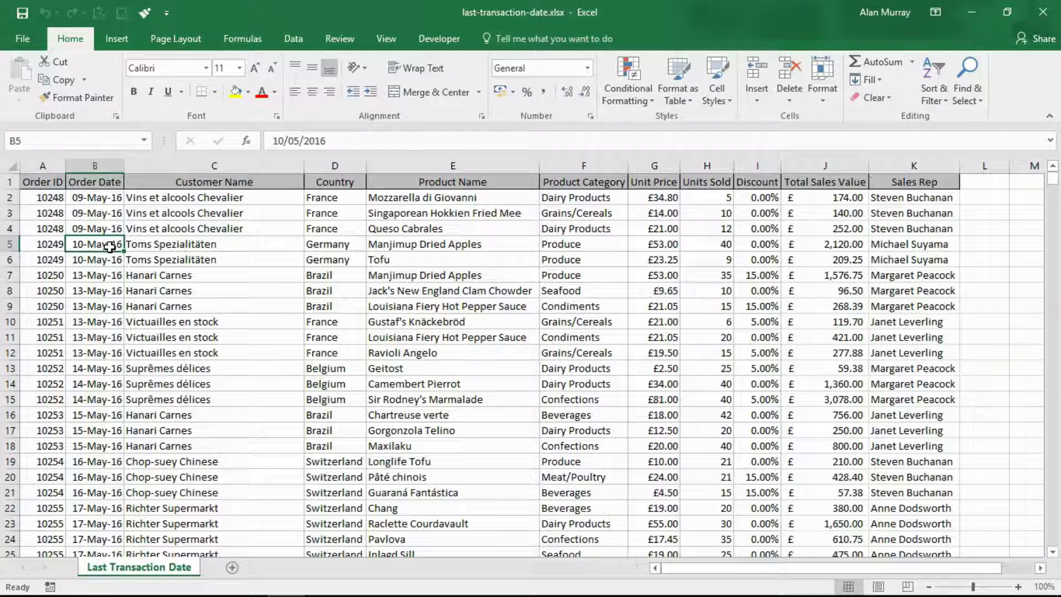
pyautogui.click(172, 404)
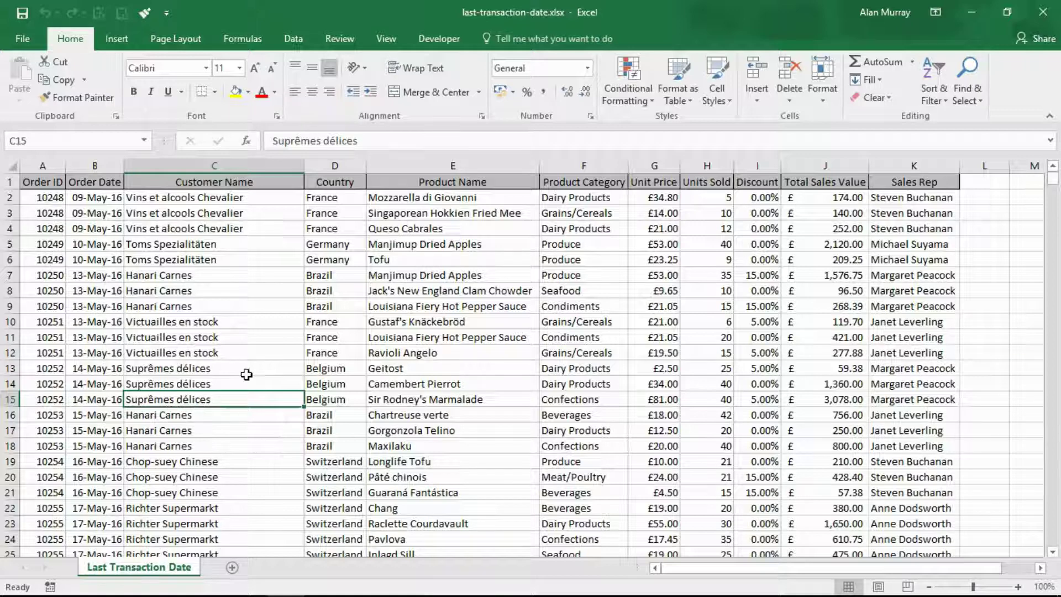
# Step: Insert a PivotTable from the whole order data range onto a new worksheet
pyautogui.click(250, 323)
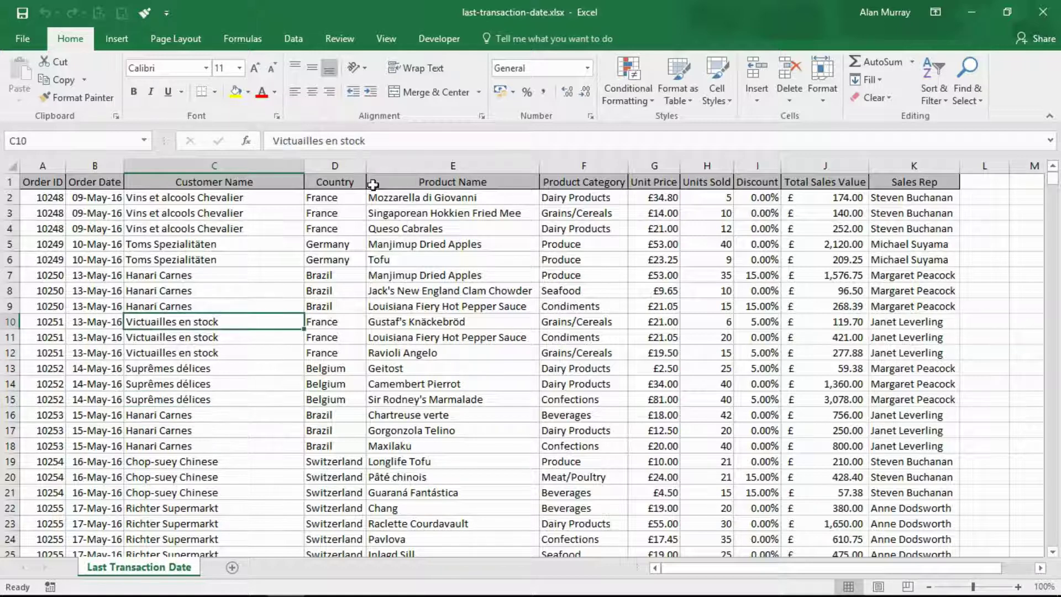
pyautogui.click(117, 36)
pyautogui.click(32, 85)
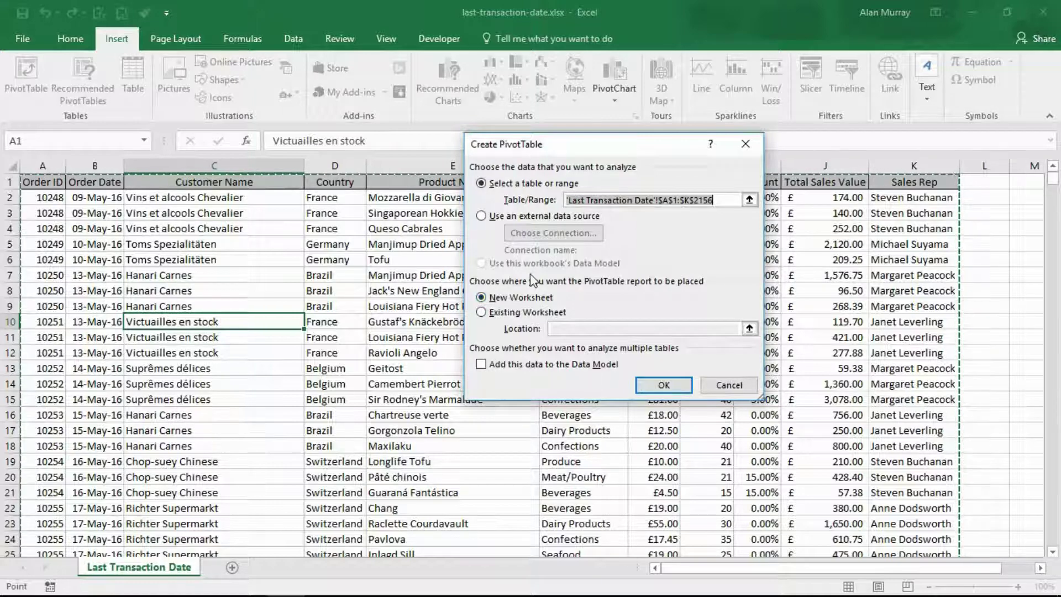
pyautogui.click(669, 386)
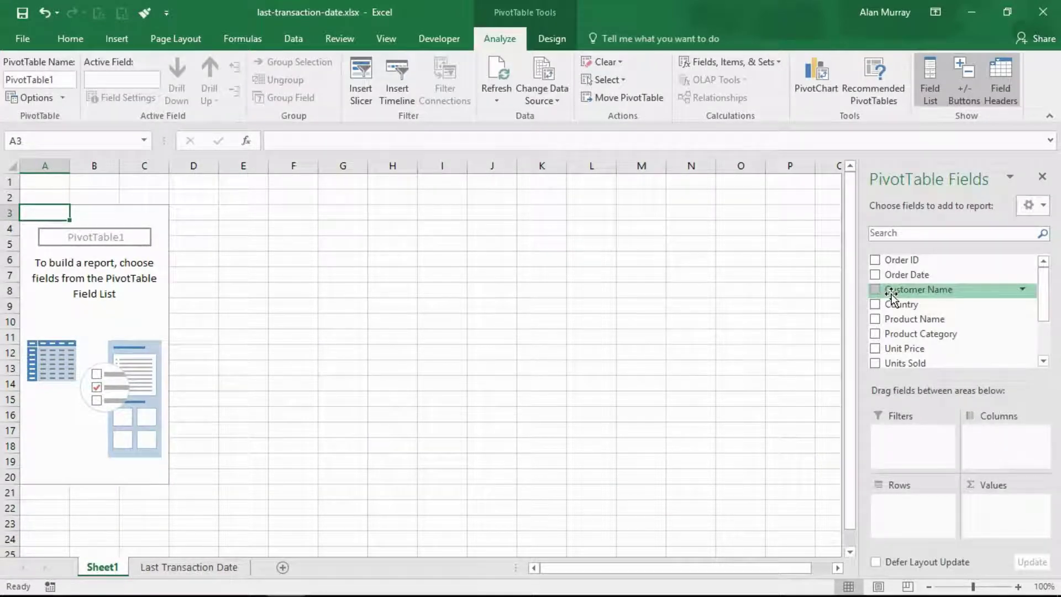
# Step: Put Customer Name in the Rows area and Order Date in the Values area
pyautogui.moveTo(896, 292); pyautogui.dragTo(900, 505)
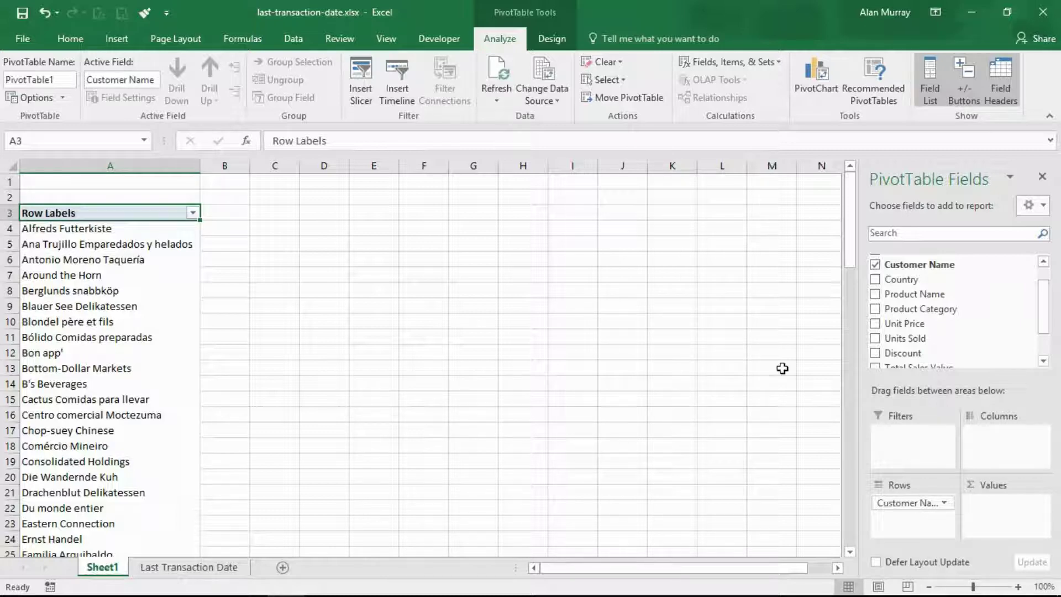
pyautogui.scroll(2, 1046, 323)
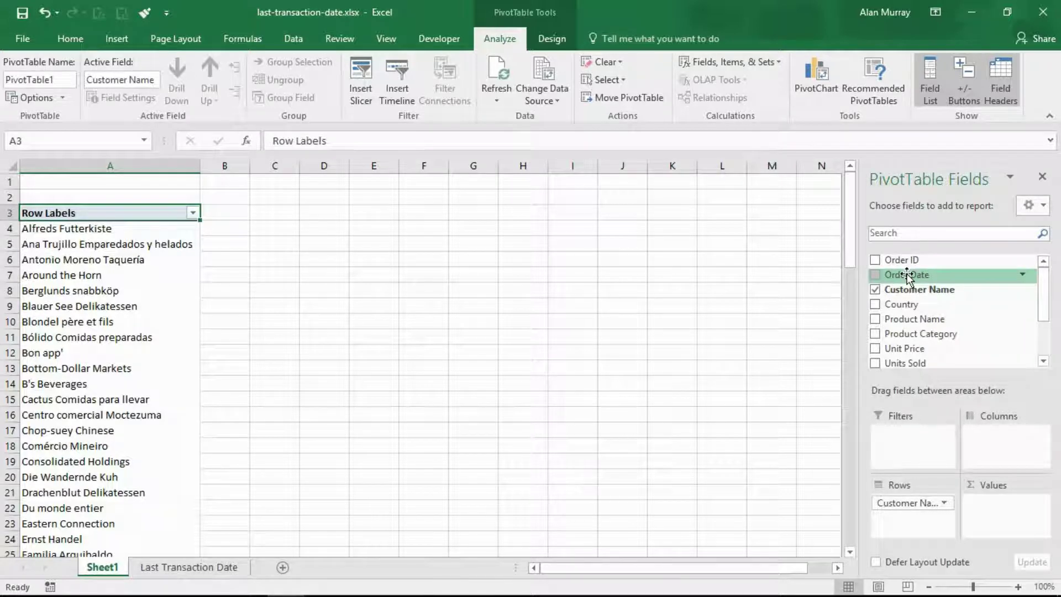
pyautogui.moveTo(907, 275); pyautogui.dragTo(996, 499)
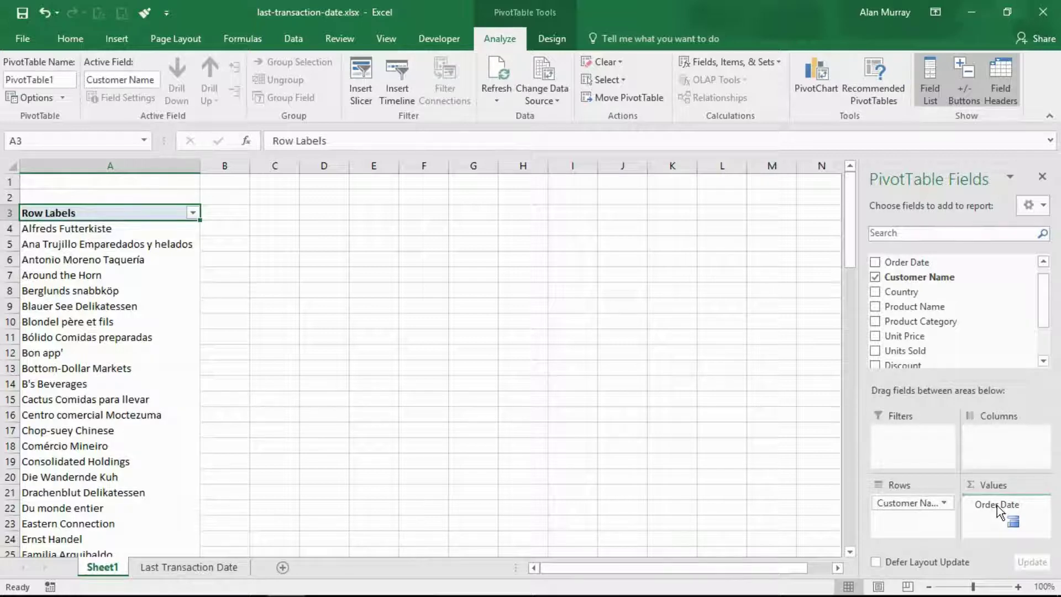
pyautogui.moveTo(997, 505); pyautogui.dragTo(998, 505)
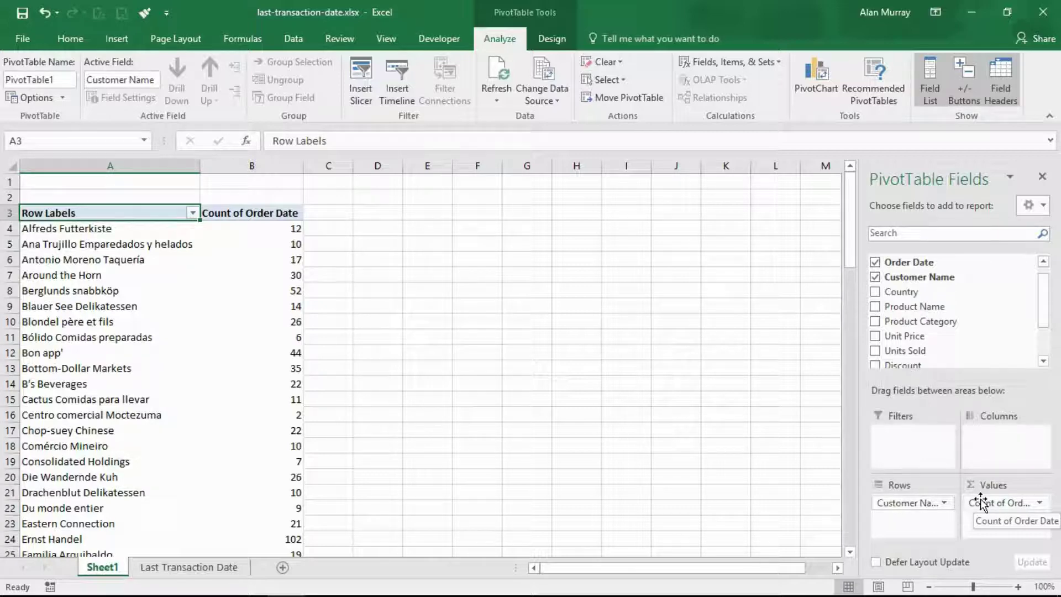
# Step: Change the Order Date summary from Count to Max for each customer
pyautogui.click(295, 291)
pyautogui.rightClick(294, 290)
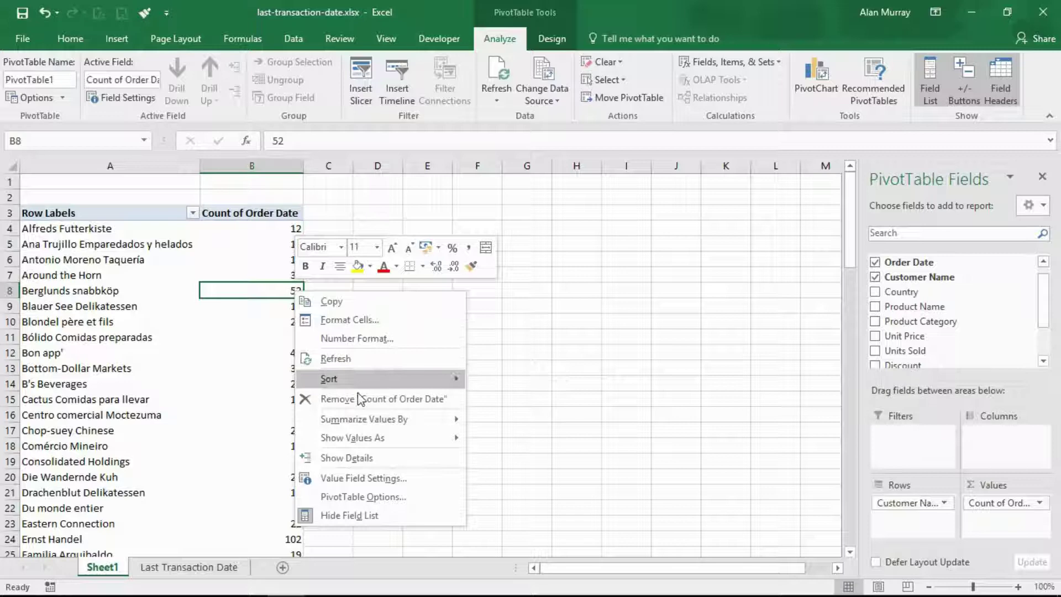
pyautogui.moveTo(365, 425)
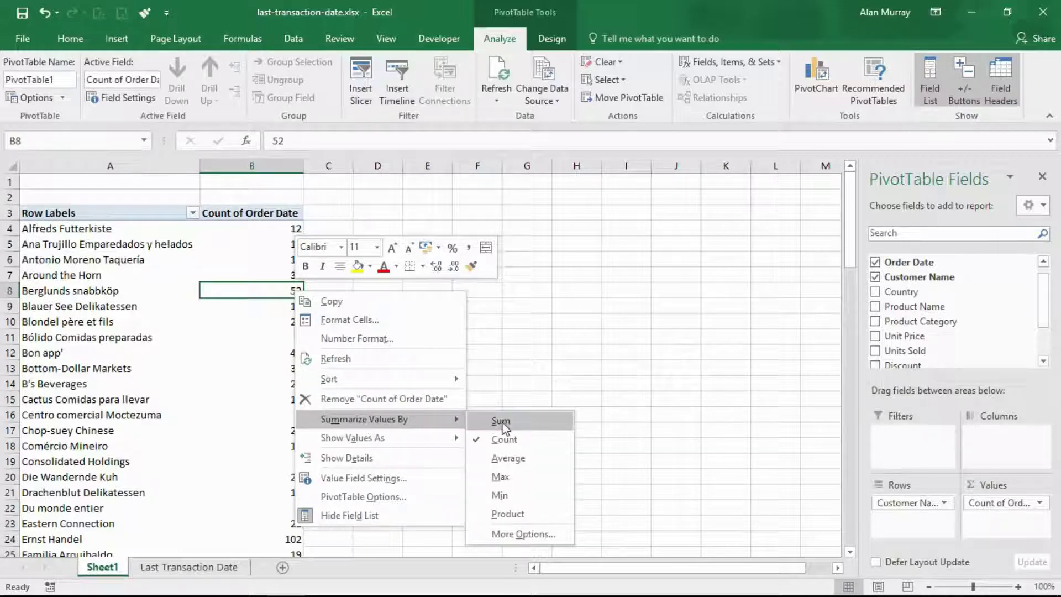
pyautogui.click(511, 483)
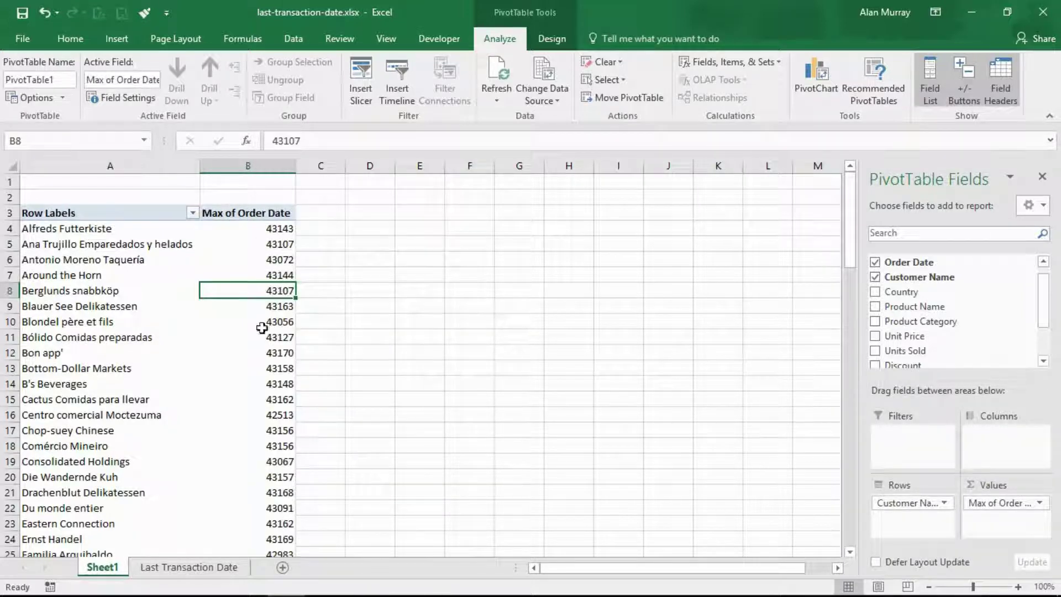
pyautogui.moveTo(264, 435)
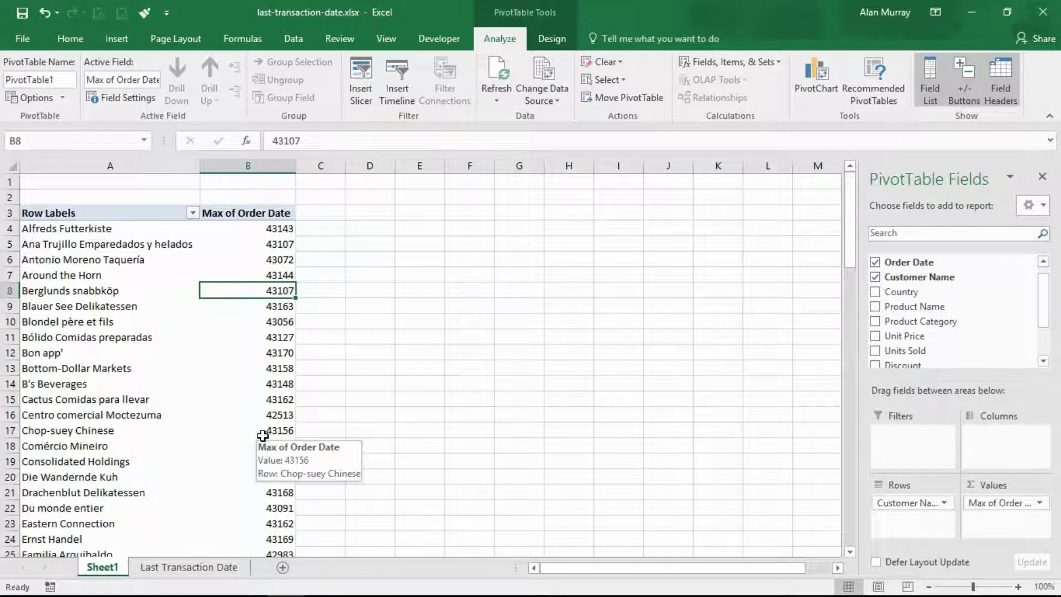
pyautogui.click(273, 321)
# Step: Format the Max of Order Date values with the 14/03/2012 (dd/mm/yyyy) date type
pyautogui.rightClick(274, 321)
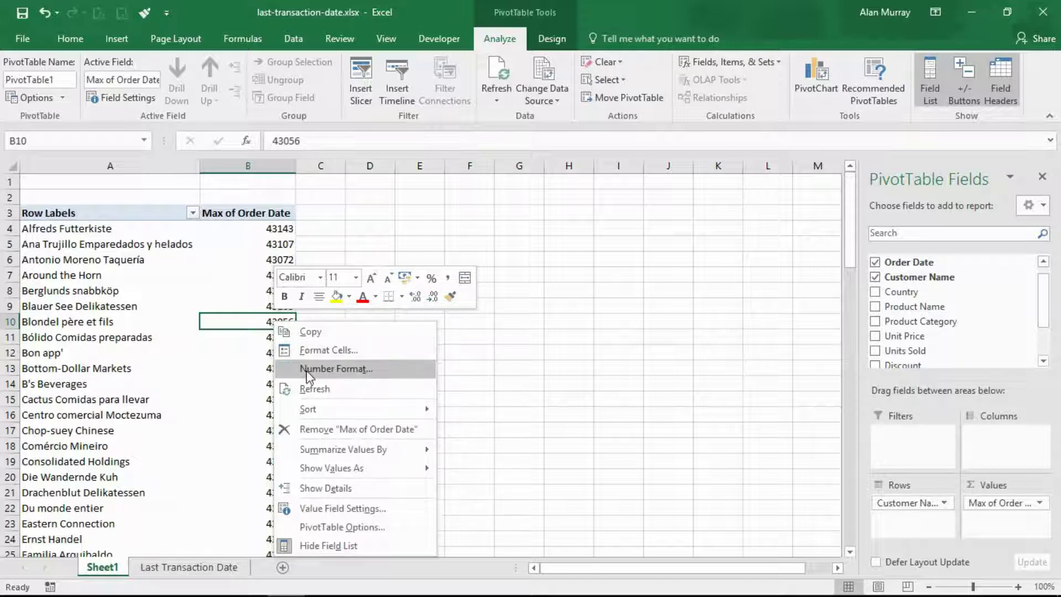
pyautogui.press('Escape')
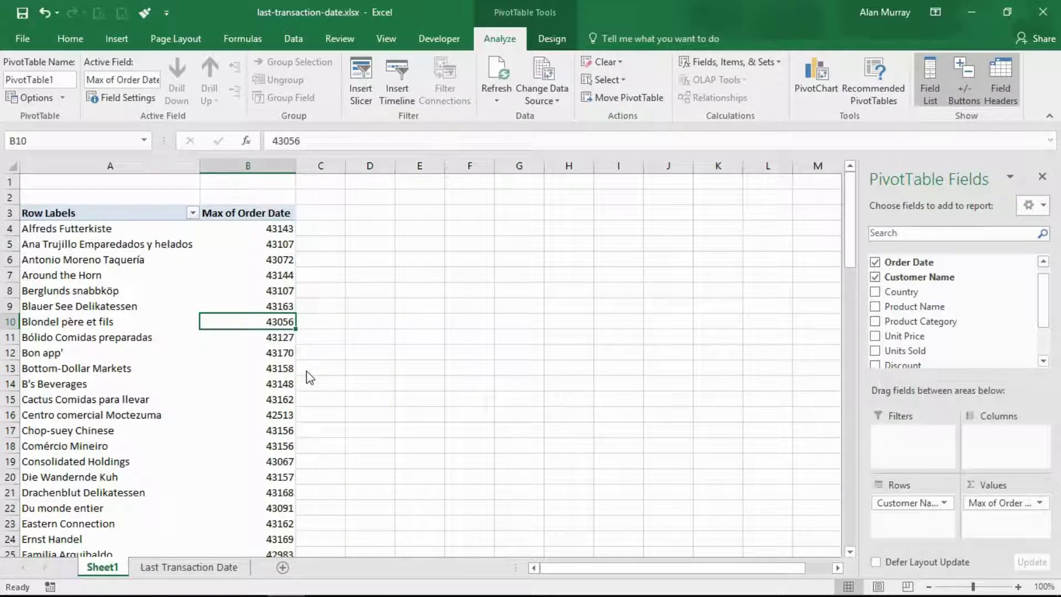
pyautogui.hotkey('ctrl', '1')
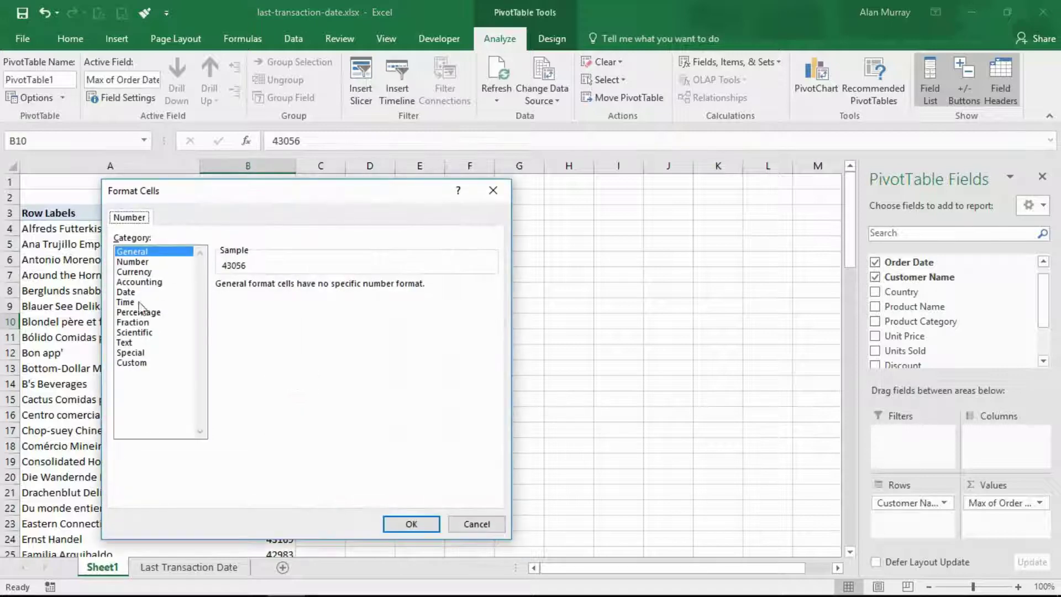
pyautogui.click(126, 293)
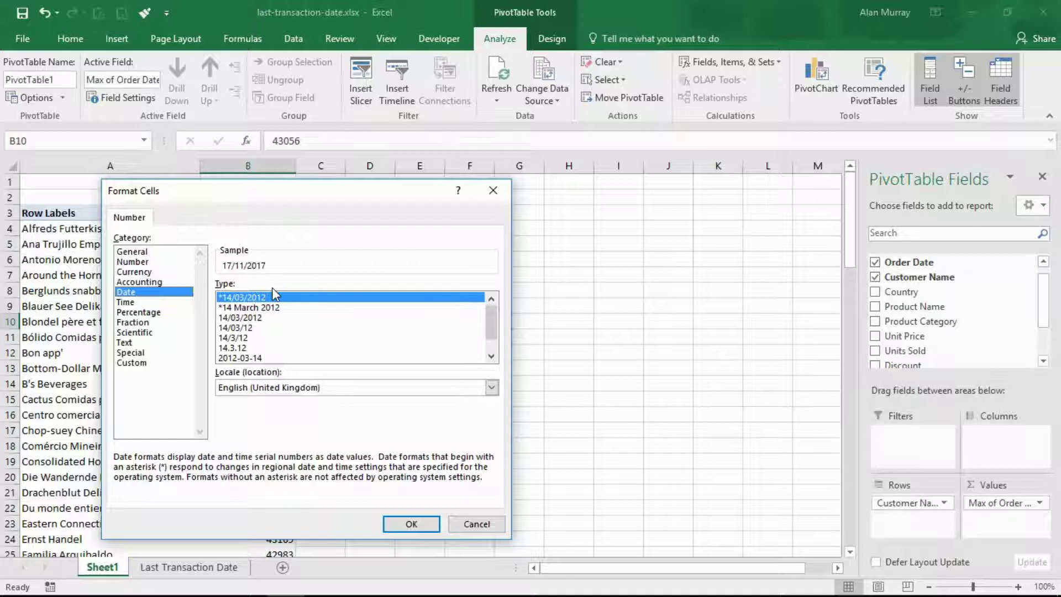
pyautogui.click(396, 526)
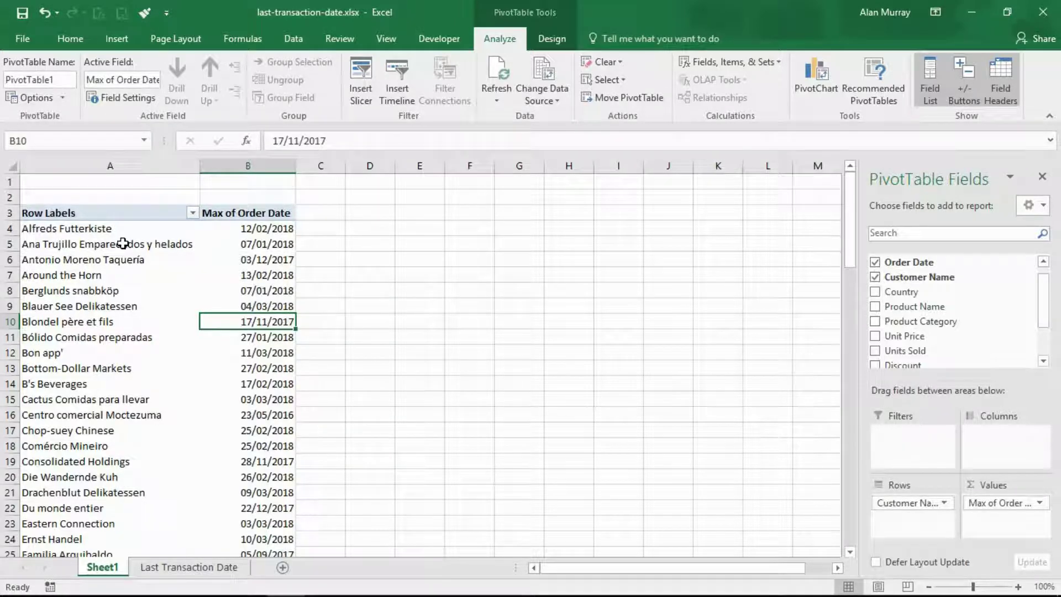
pyautogui.moveTo(123, 244); pyautogui.dragTo(116, 417)
pyautogui.click(130, 466)
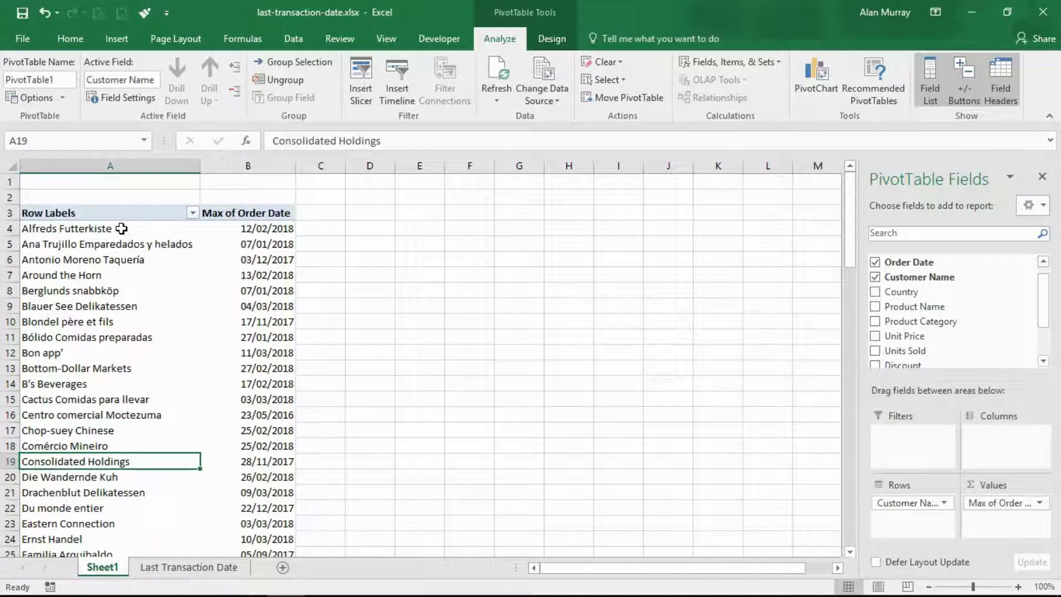
pyautogui.moveTo(121, 229); pyautogui.dragTo(114, 433)
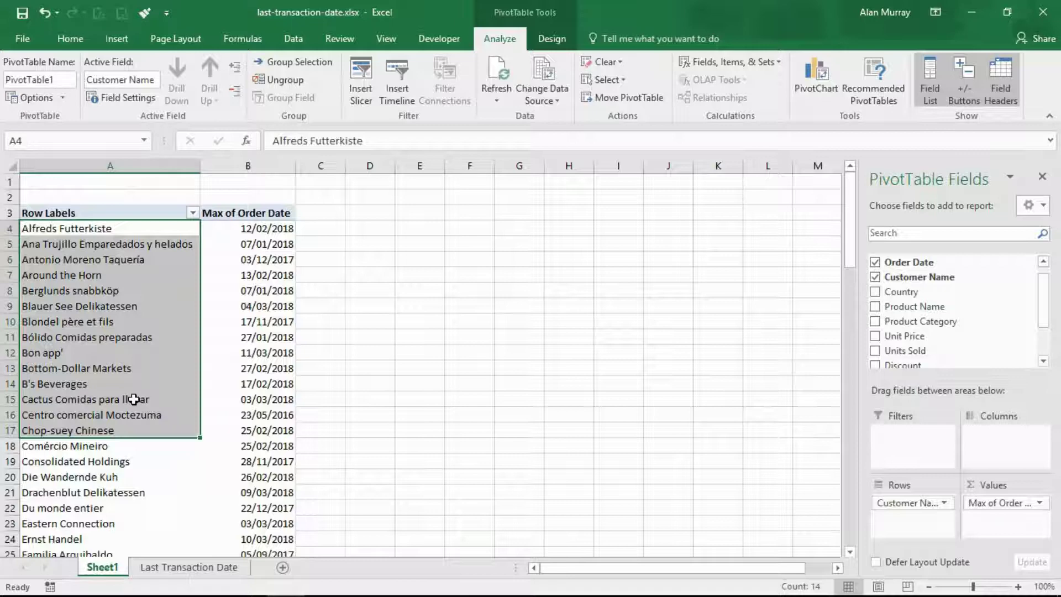
pyautogui.click(134, 399)
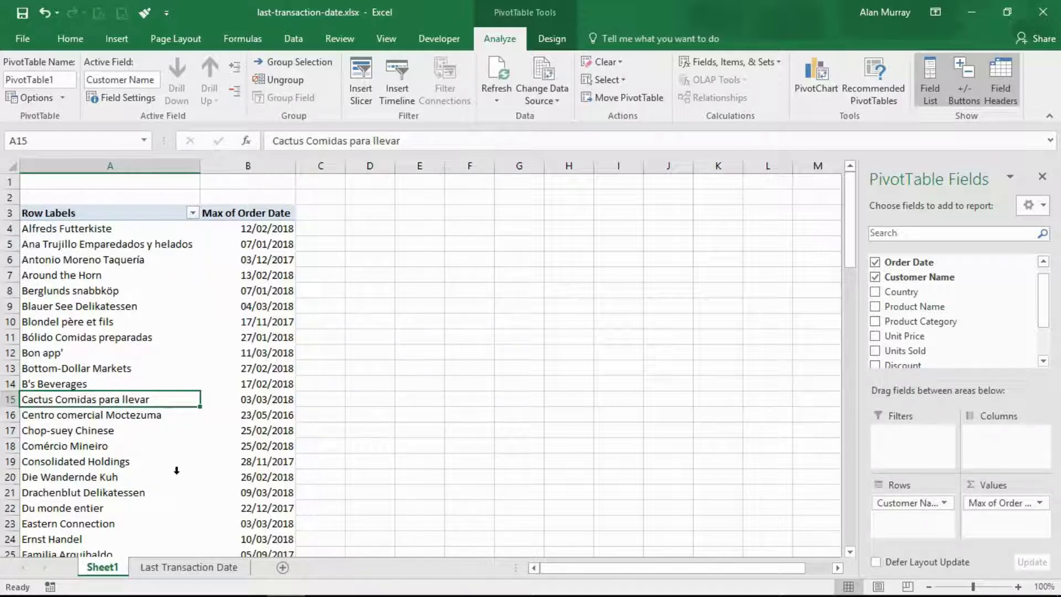
pyautogui.click(154, 416)
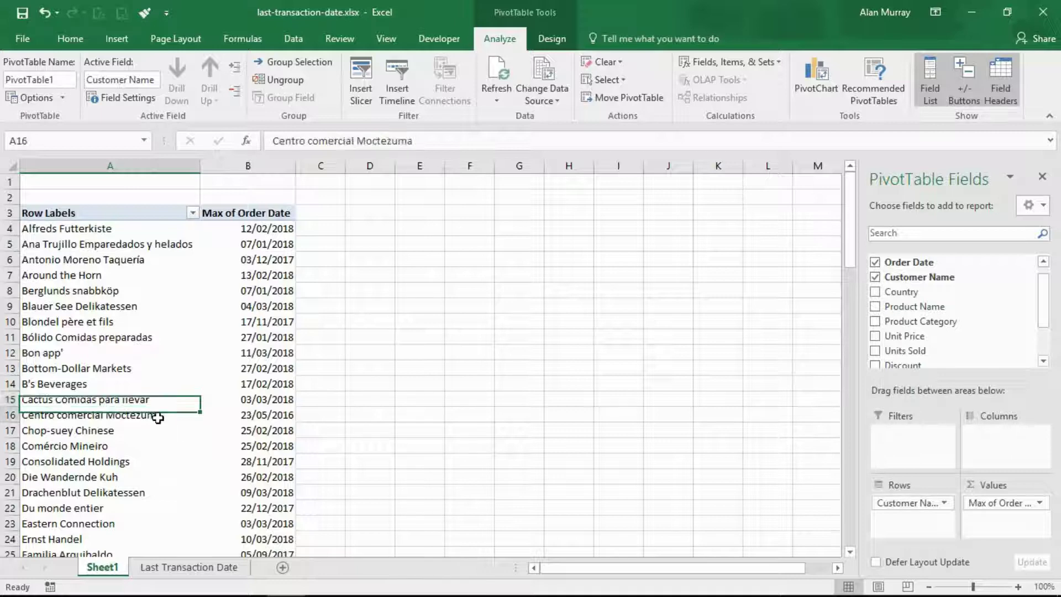
pyautogui.keyDown('shift'); pyautogui.click(216, 415); pyautogui.keyUp('shift')
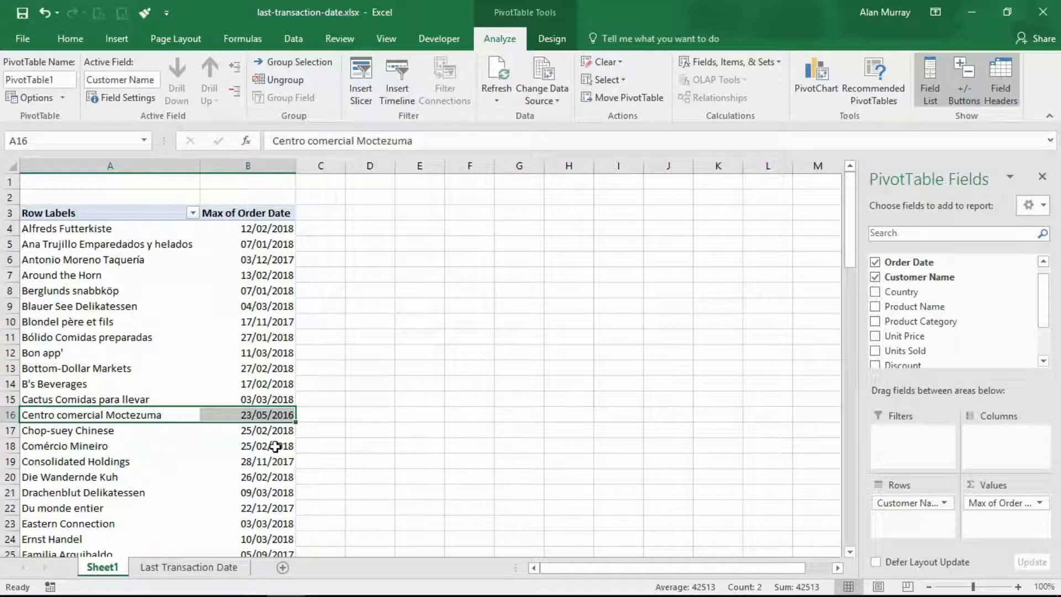
pyautogui.click(279, 445)
pyautogui.moveTo(274, 274); pyautogui.dragTo(265, 428)
pyautogui.click(138, 369)
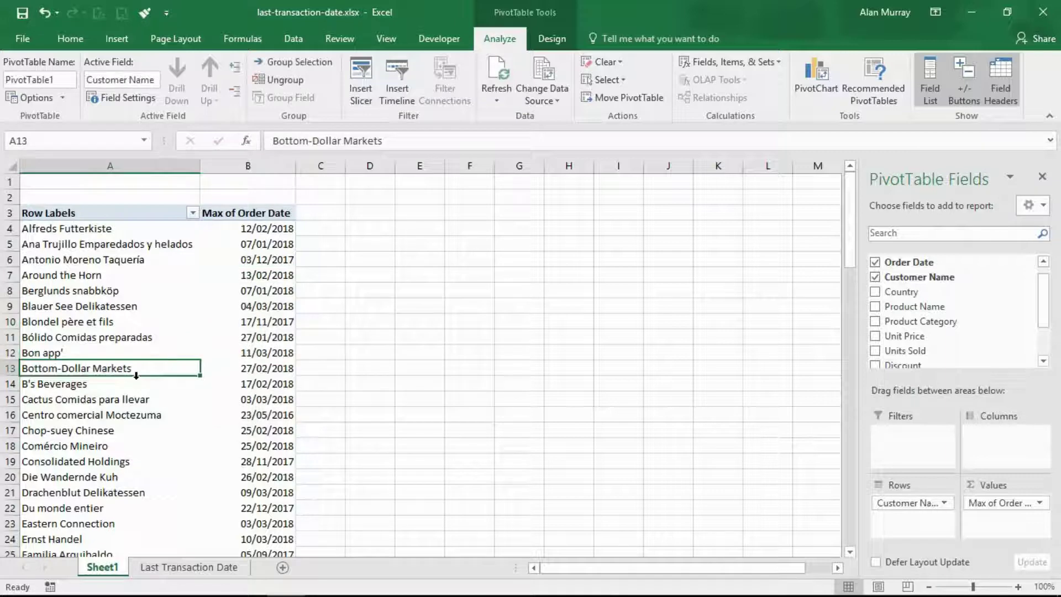
# Step: Sort by Max of Order Date largest to smallest and select the four customers sharing 11/03/2018
pyautogui.rightClick(280, 327)
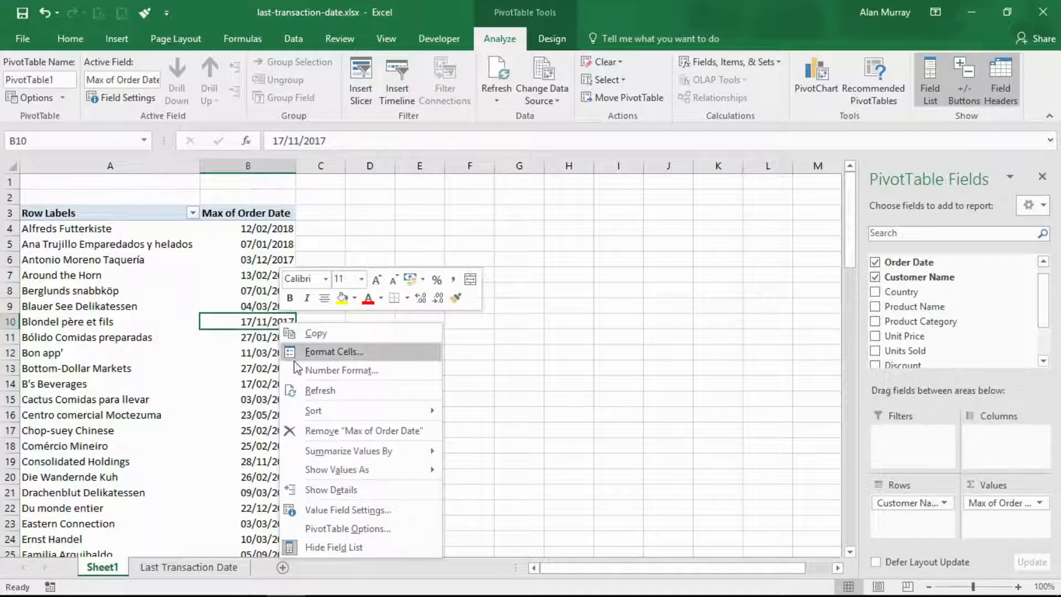
pyautogui.moveTo(318, 415)
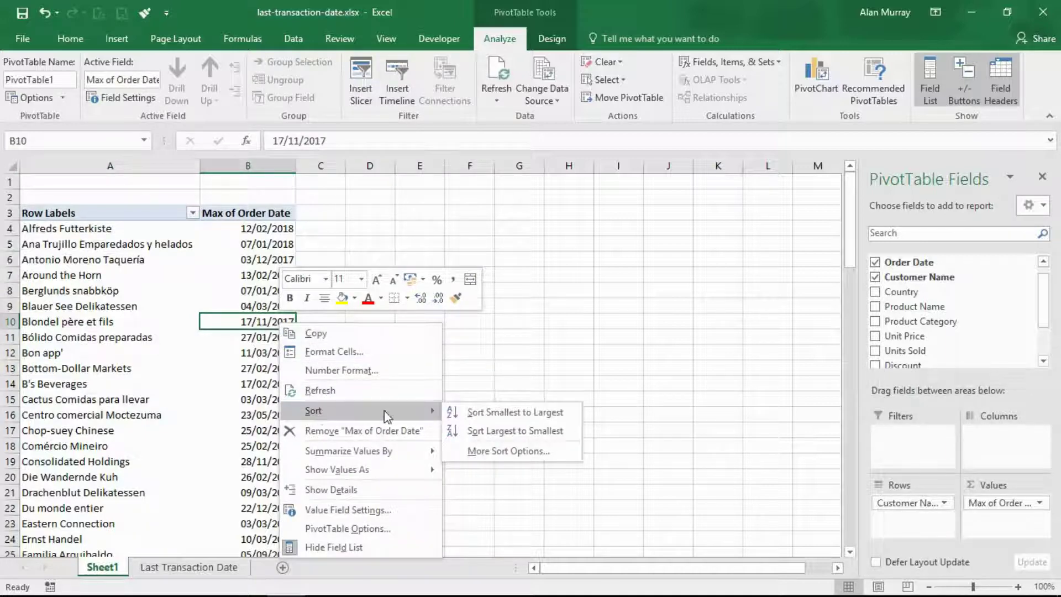
pyautogui.click(499, 432)
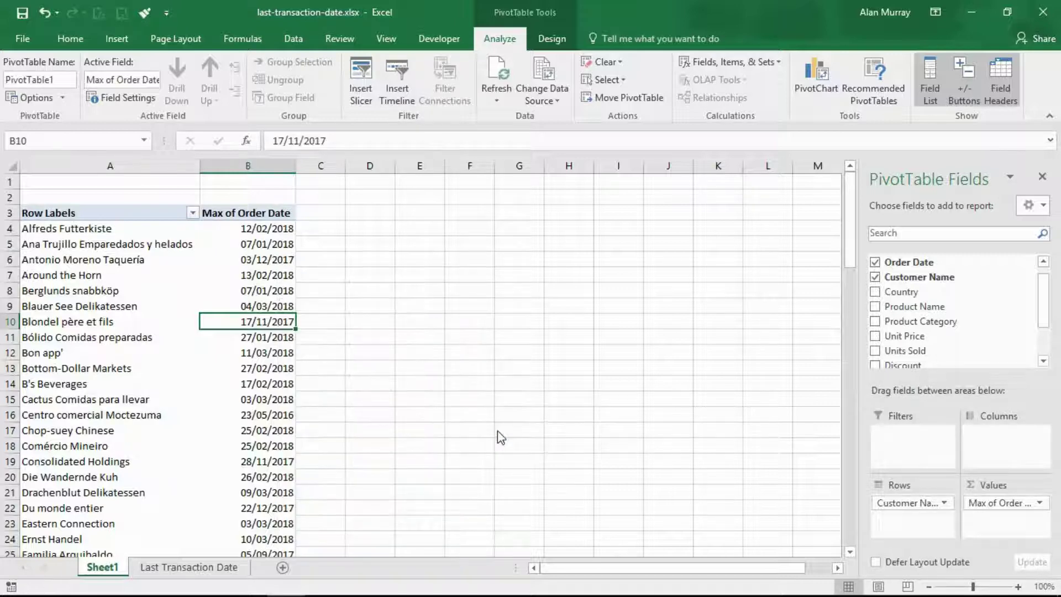
pyautogui.click(256, 229)
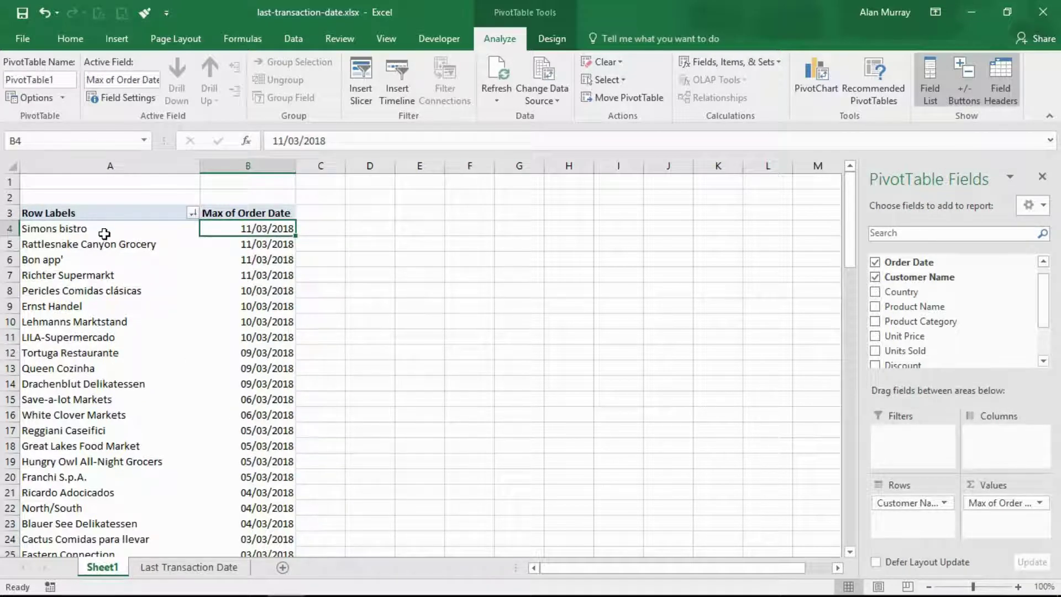
pyautogui.moveTo(102, 230); pyautogui.dragTo(250, 309)
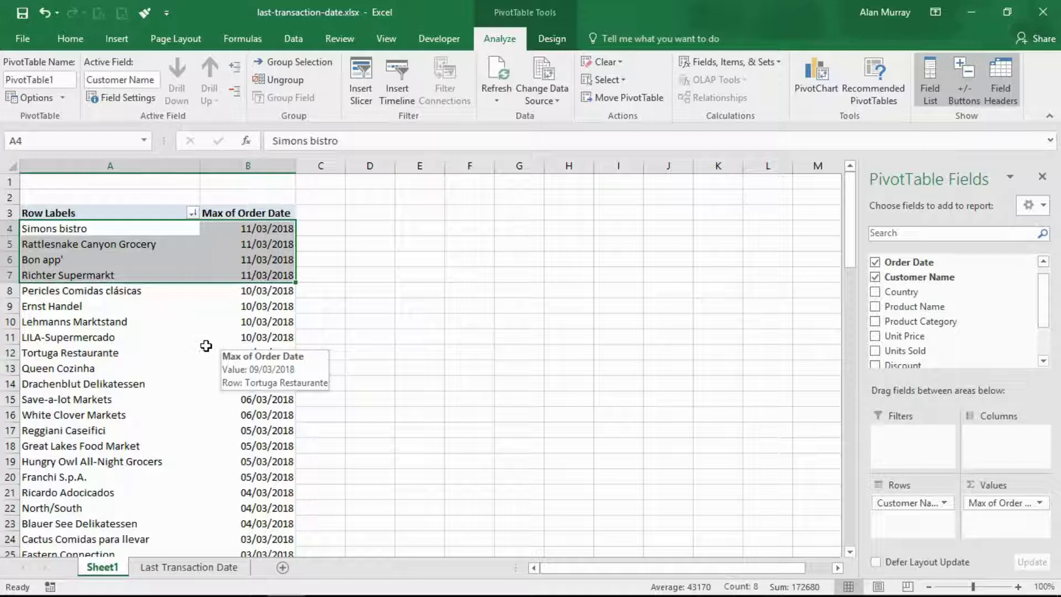
# Step: Sort customers by Max of Order Date smallest to largest, oldest first
pyautogui.click(249, 323)
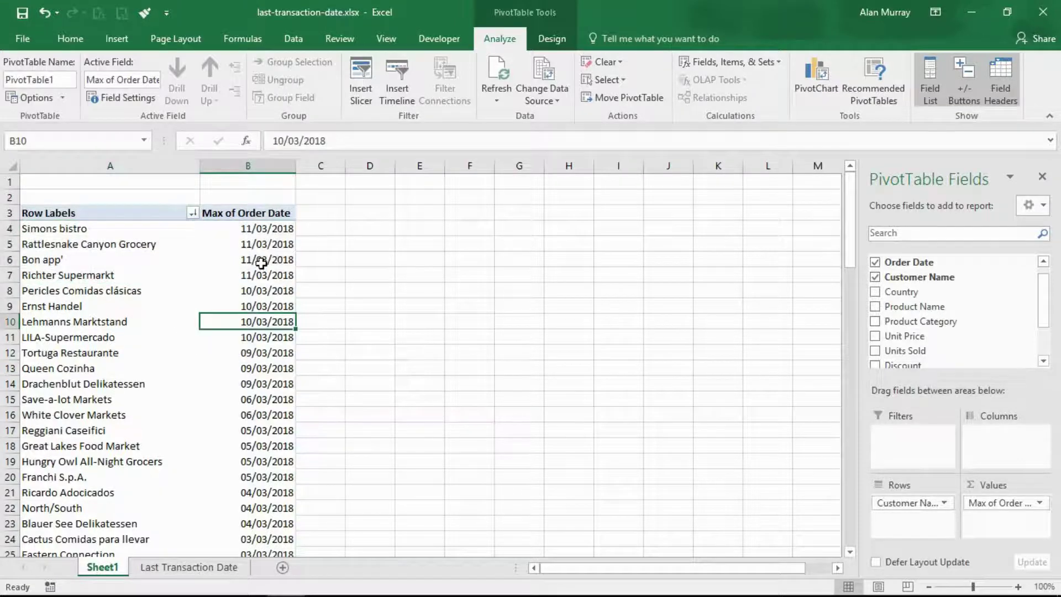
pyautogui.rightClick(261, 264)
pyautogui.moveTo(319, 355)
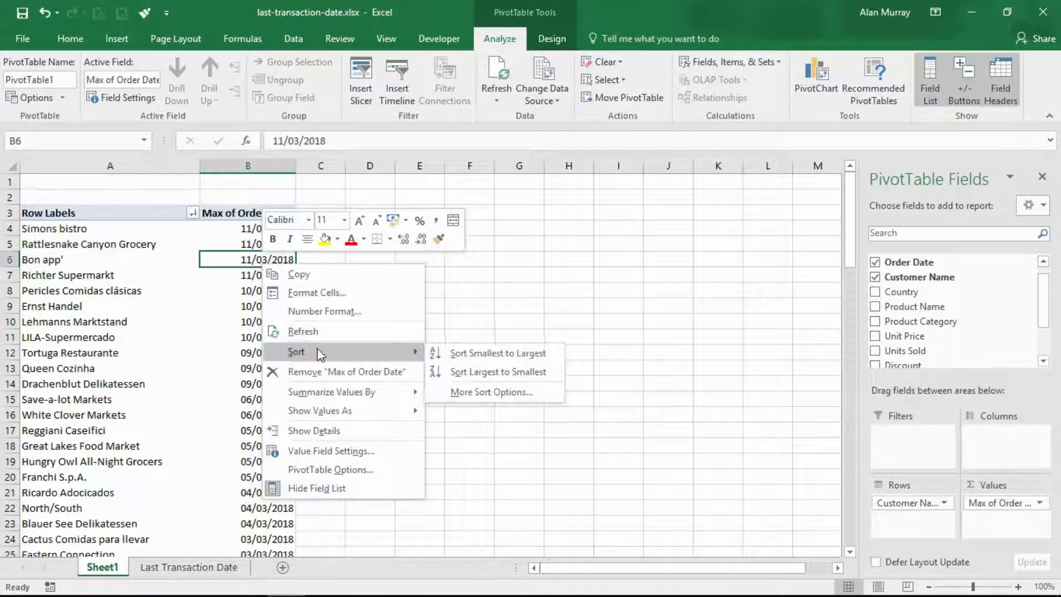
pyautogui.click(459, 353)
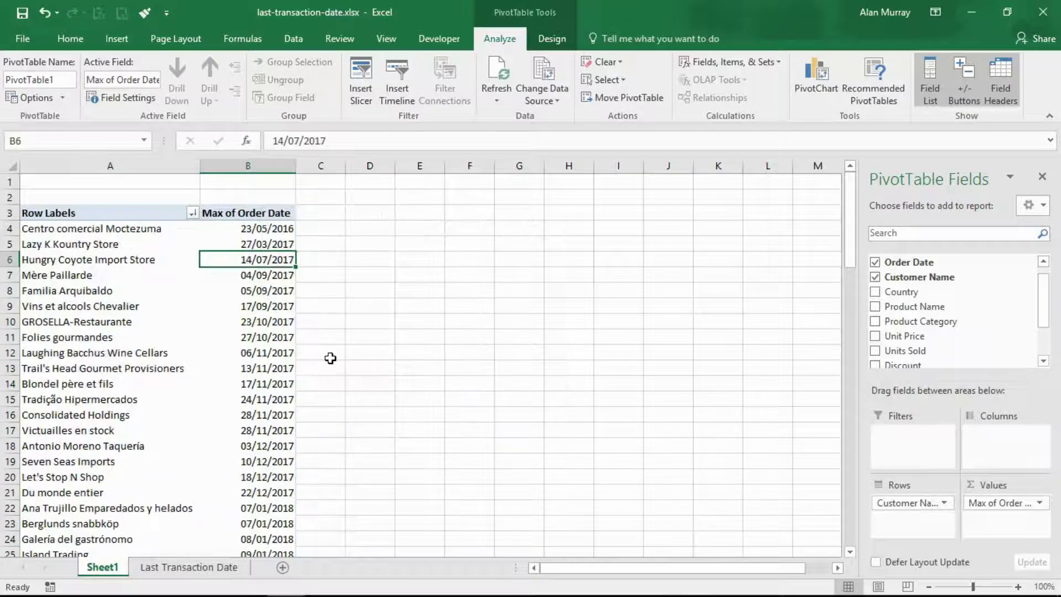
# Step: Inspect the re-sorted list: Centro comercial Moctezuma, the 2017 dates in rows 5–21, and GROSELLA-Restaurante
pyautogui.click(145, 362)
pyautogui.click(171, 230)
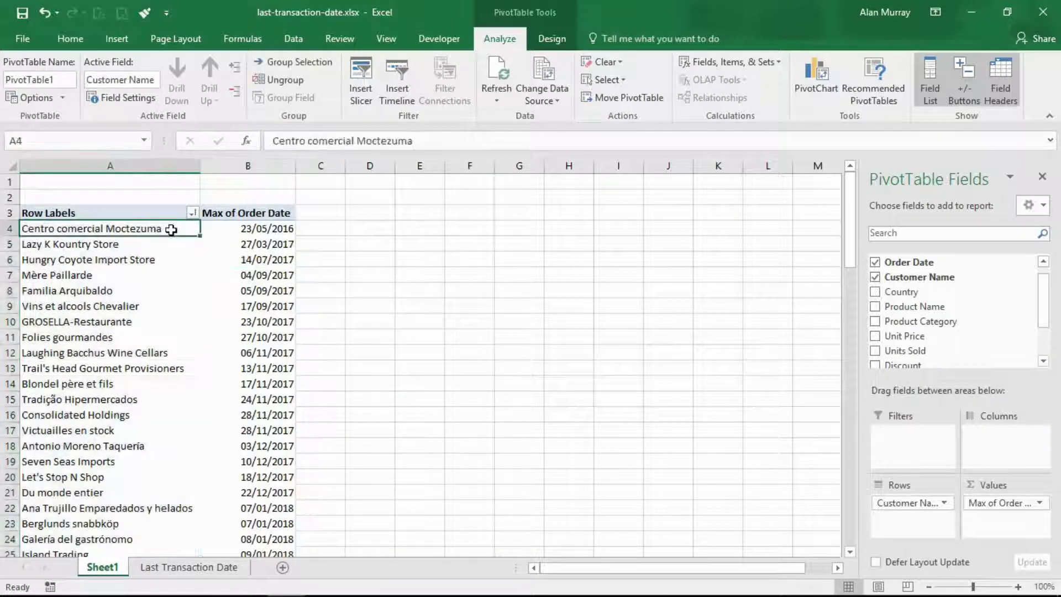
pyautogui.click(241, 234)
pyautogui.hotkey('ctrl', 'shift', 'Down')
pyautogui.click(264, 300)
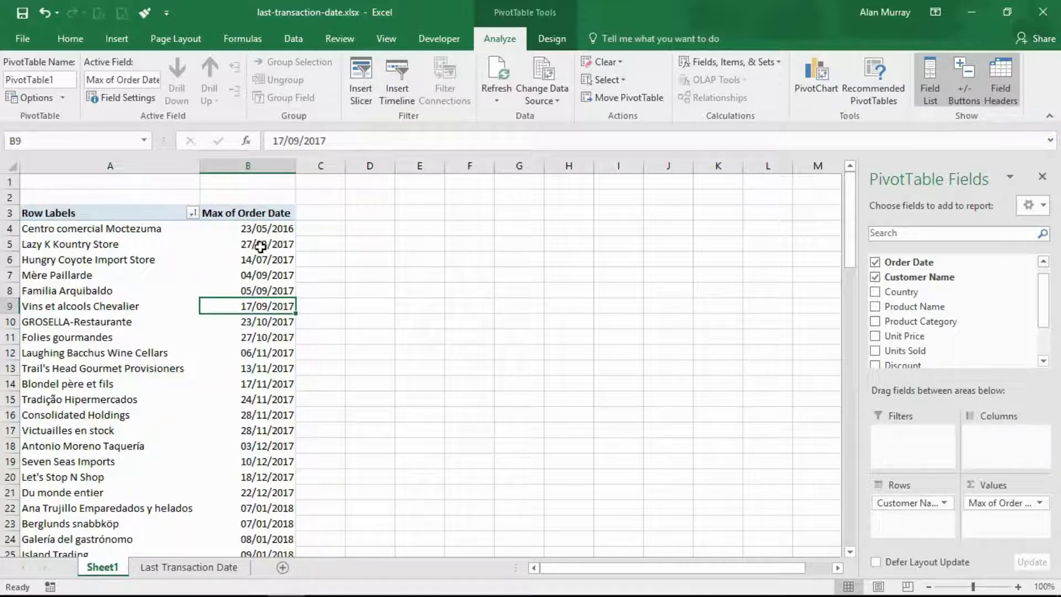
pyautogui.moveTo(260, 247); pyautogui.dragTo(267, 495)
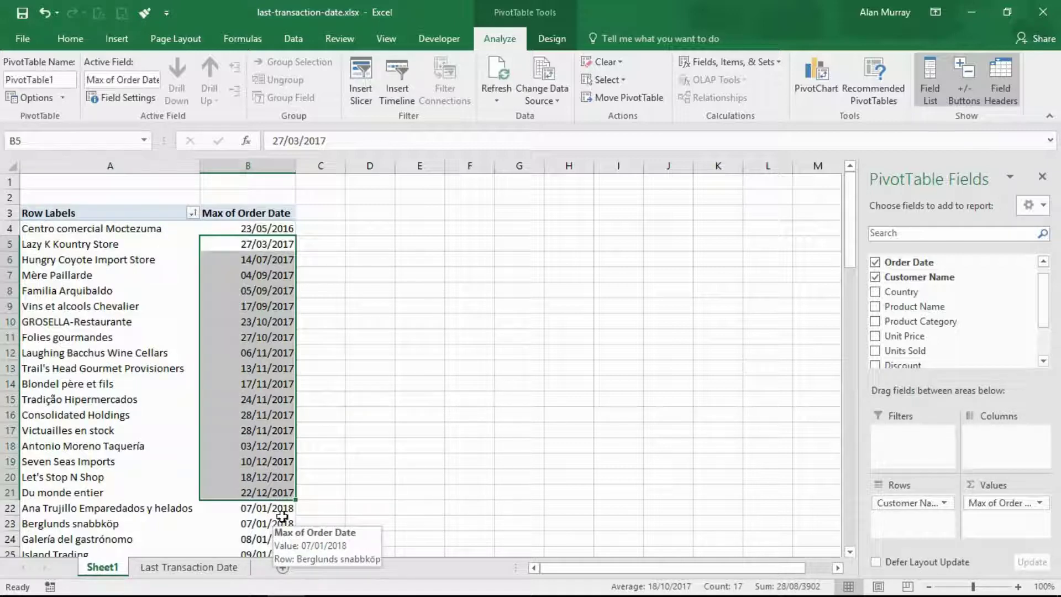
pyautogui.click(146, 320)
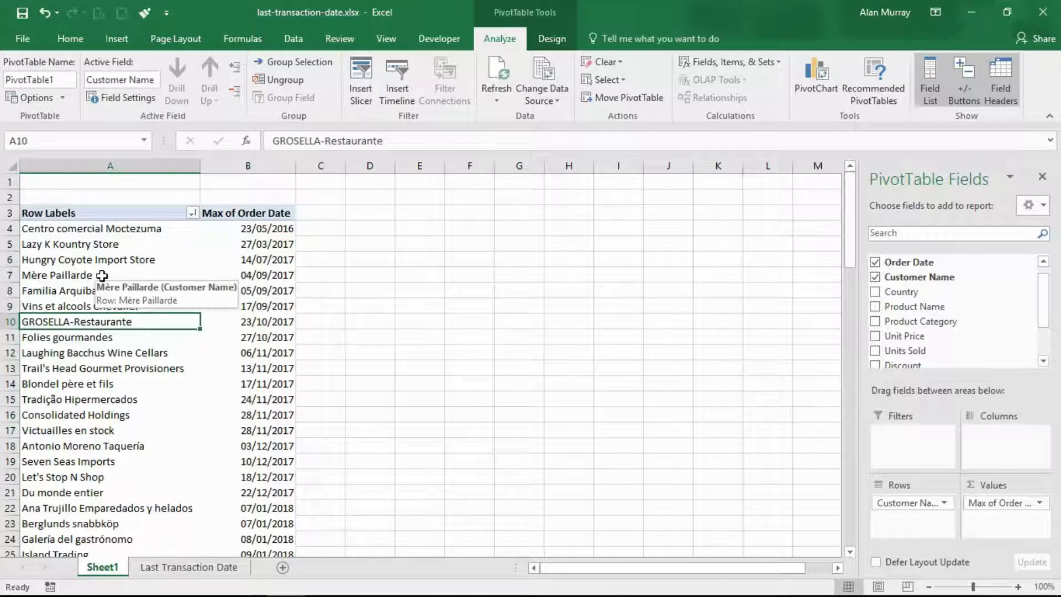
# Step: Sort the Customer Name row labels A to Z, starting with Alfreds Futterkiste
pyautogui.rightClick(135, 275)
pyautogui.moveTo(149, 349)
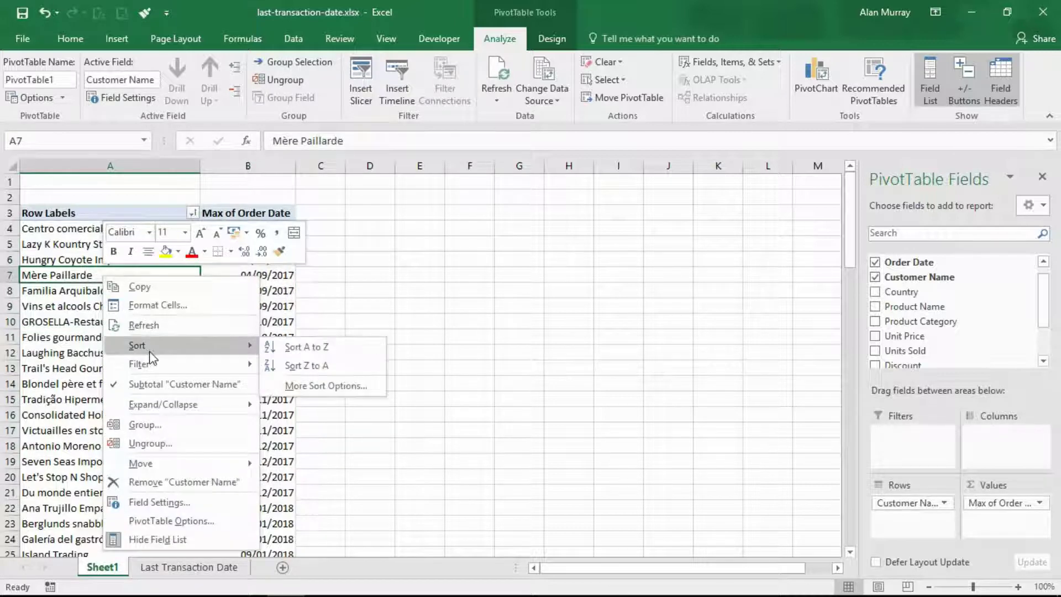
pyautogui.click(293, 351)
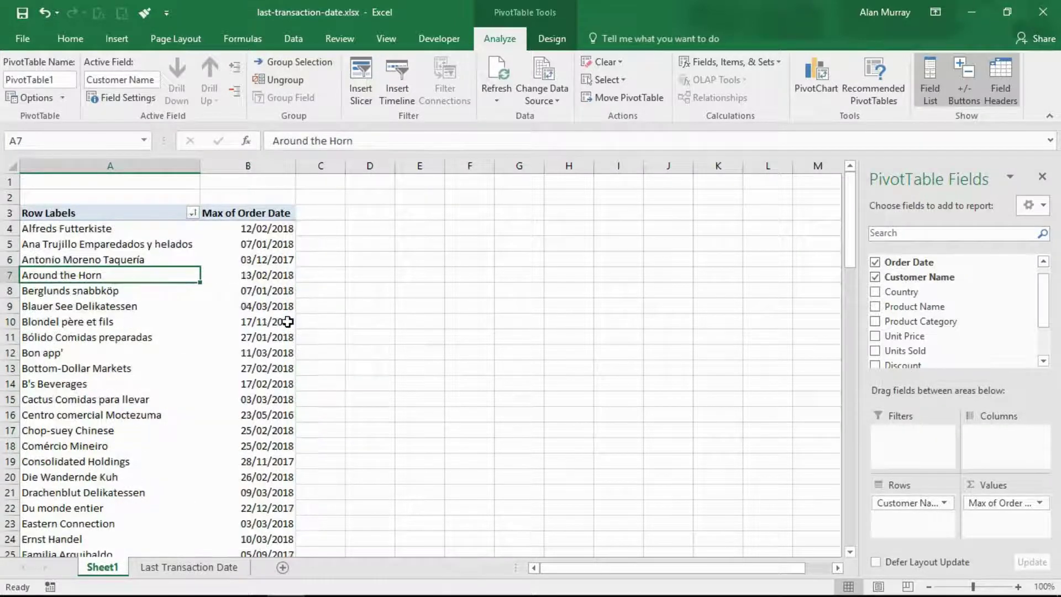
pyautogui.moveTo(288, 322)
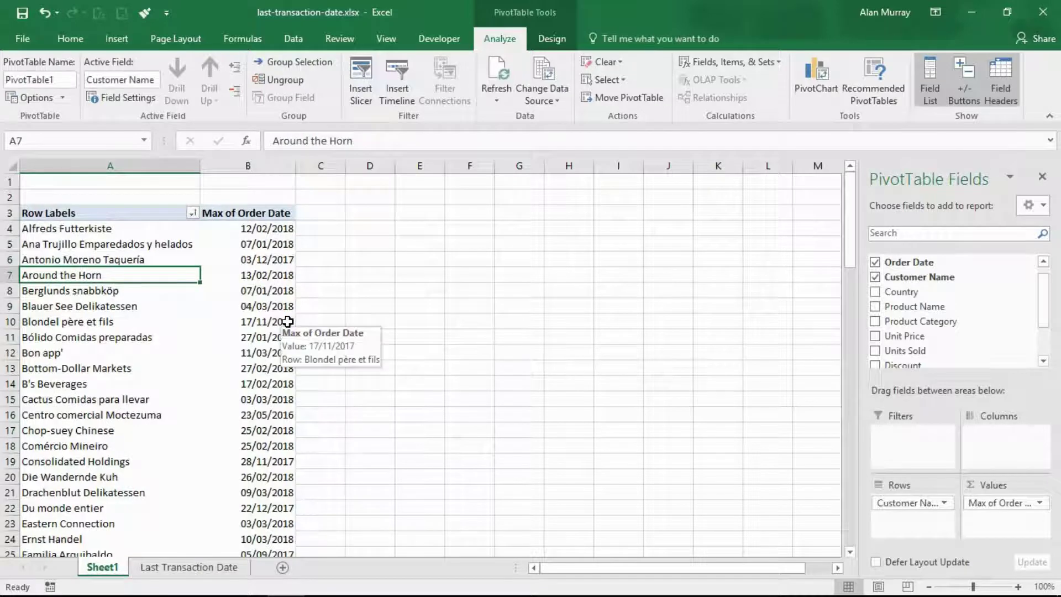